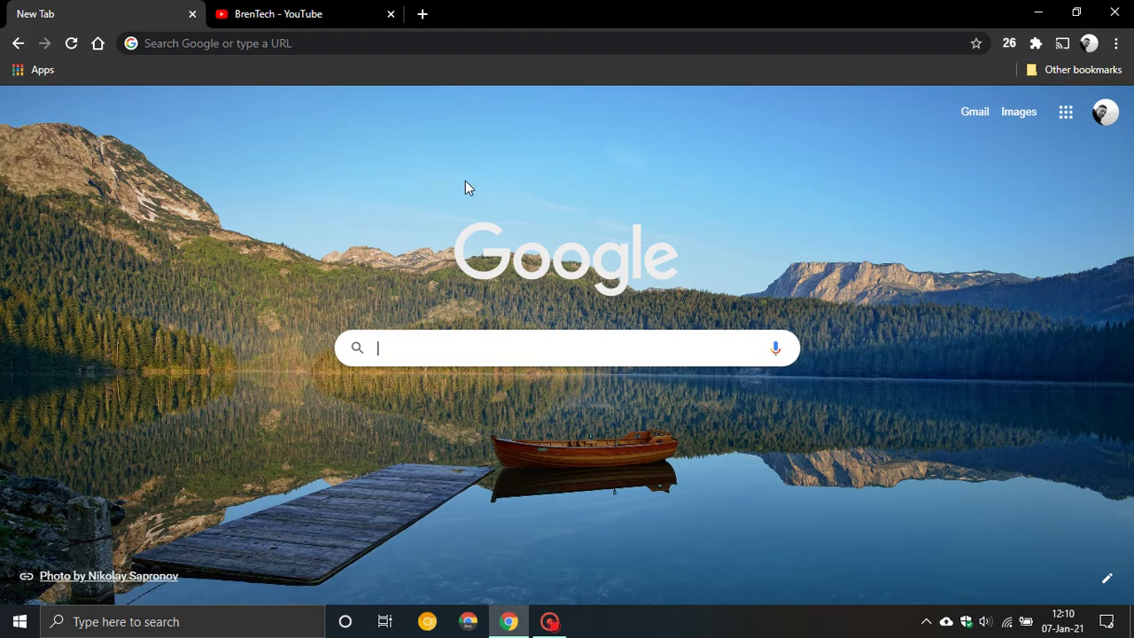
Step: Look over the Google apps panel on the New Tab page, then return to the home page
click(1065, 112)
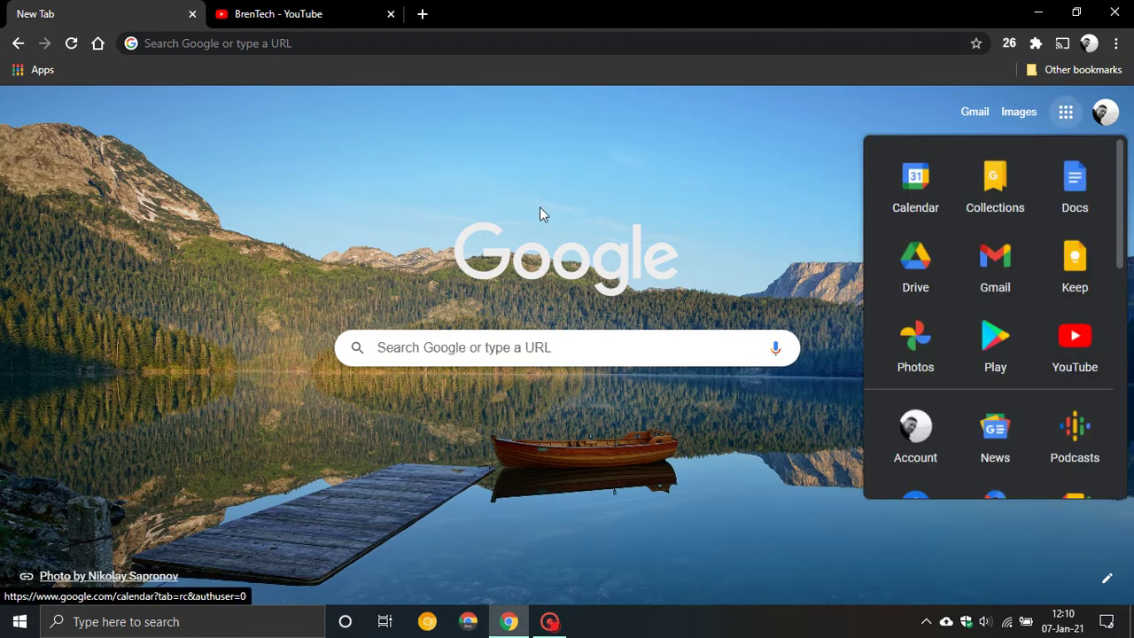
click(506, 189)
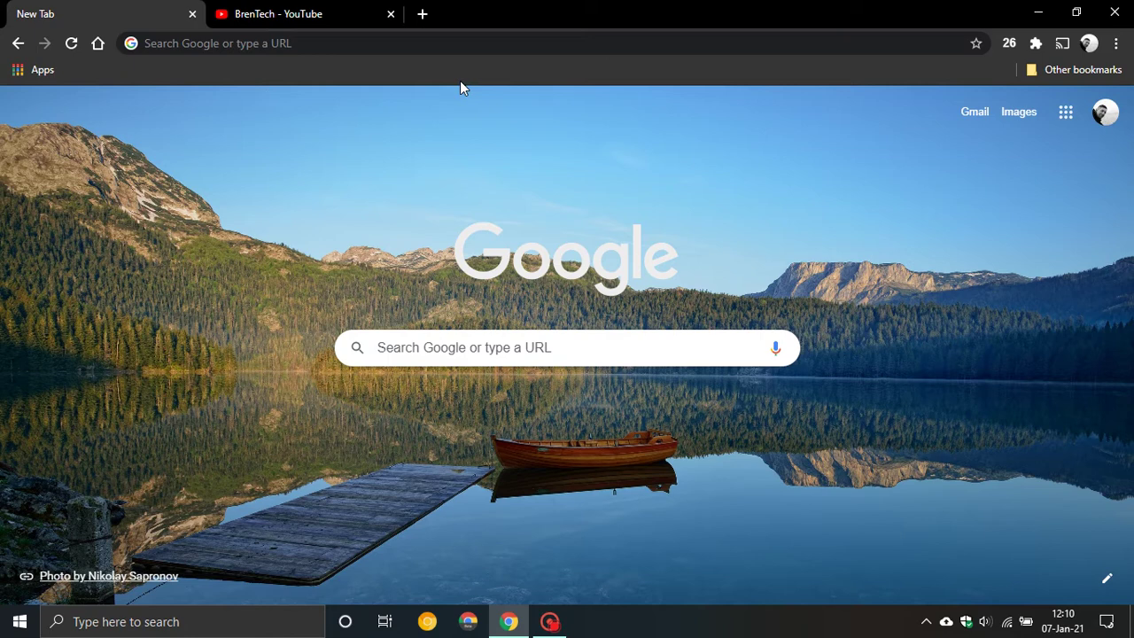
click(431, 345)
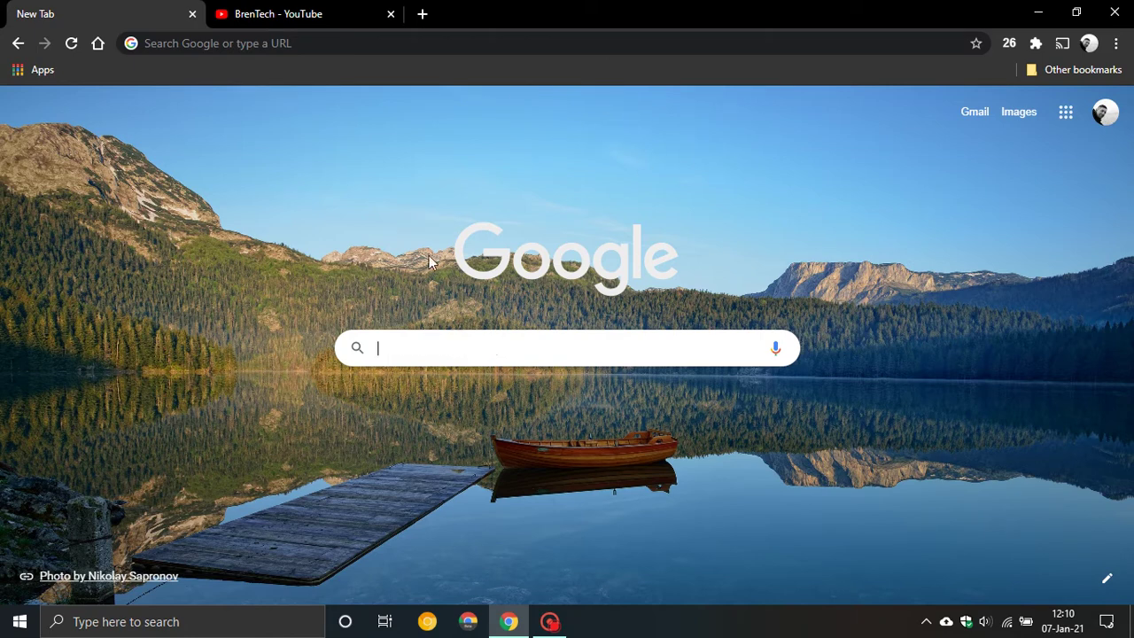
click(302, 44)
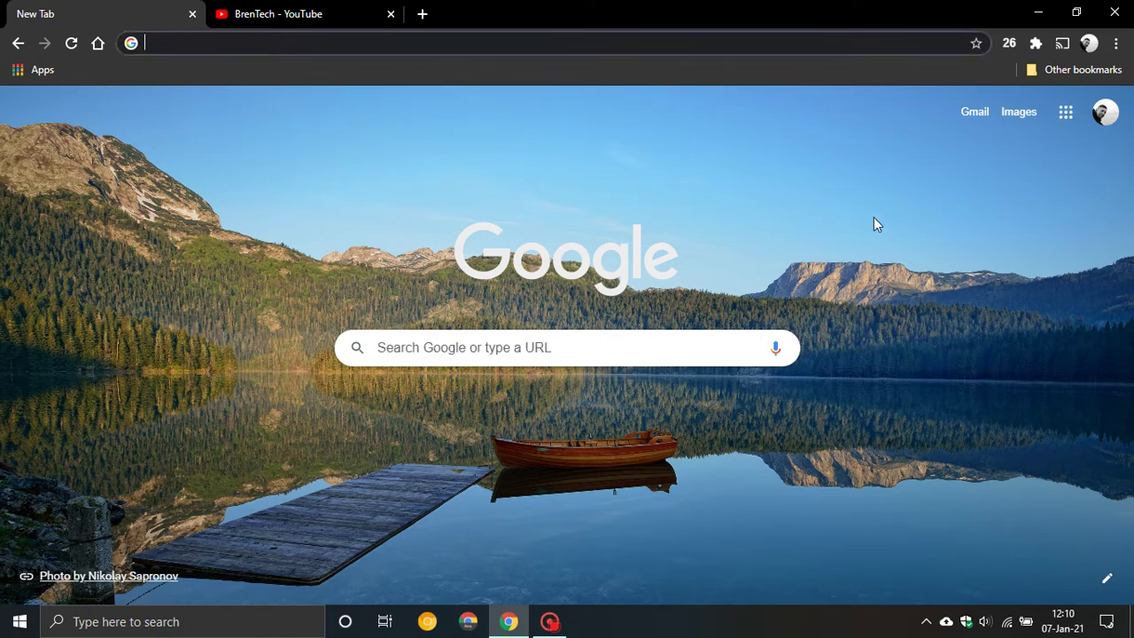
click(1065, 113)
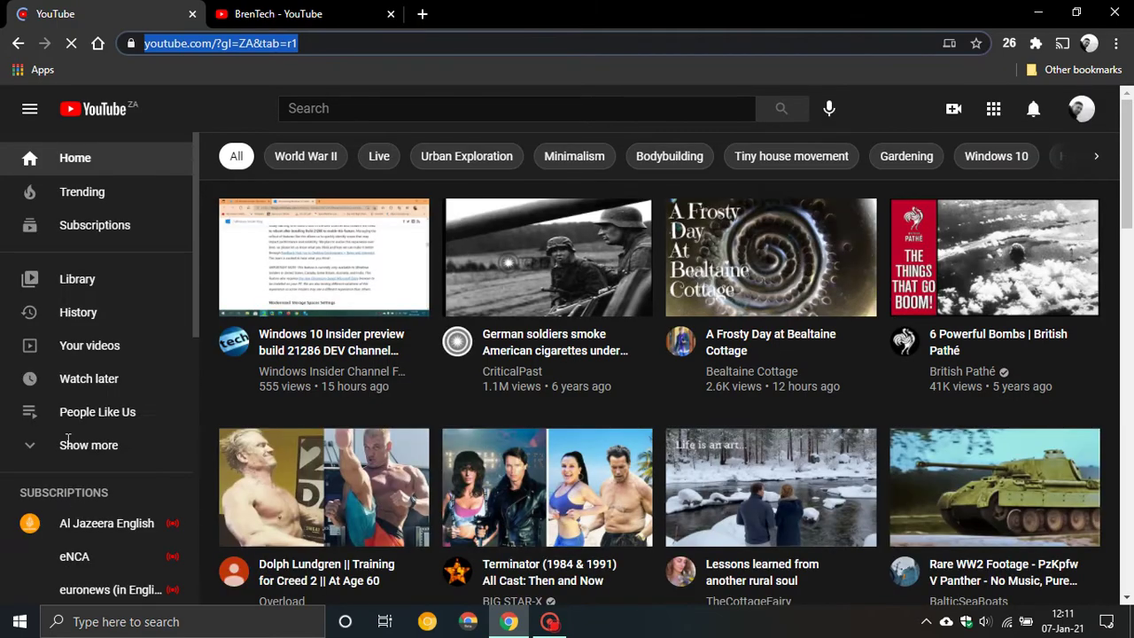
click(98, 43)
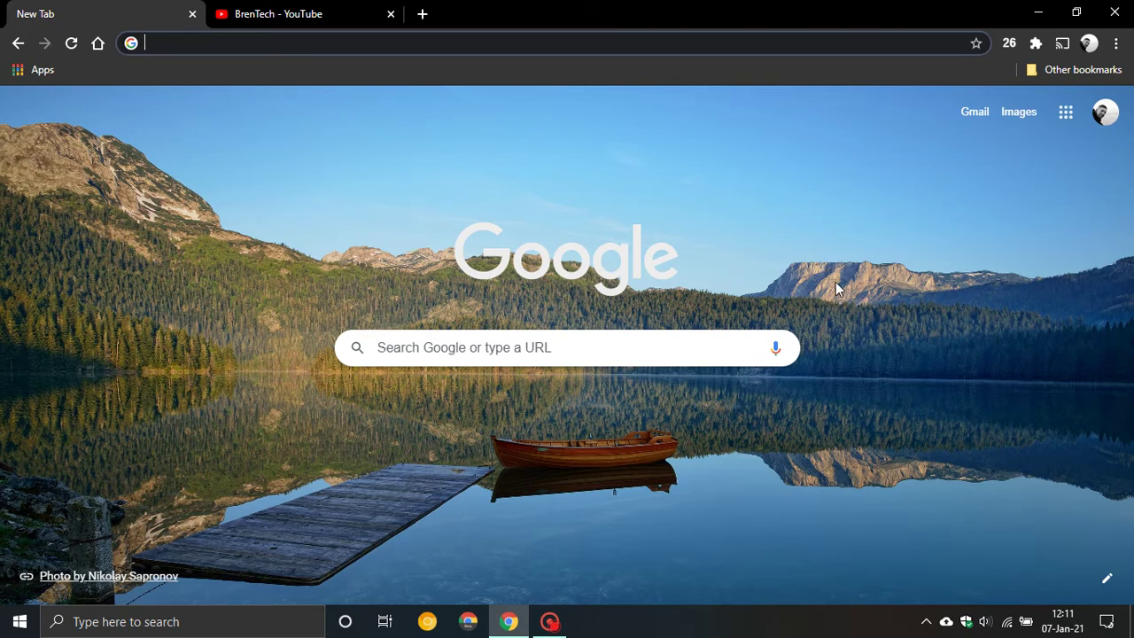
Step: From the main menu, reach Settings > Search engine > Manage search engines and scroll down the list
click(1116, 49)
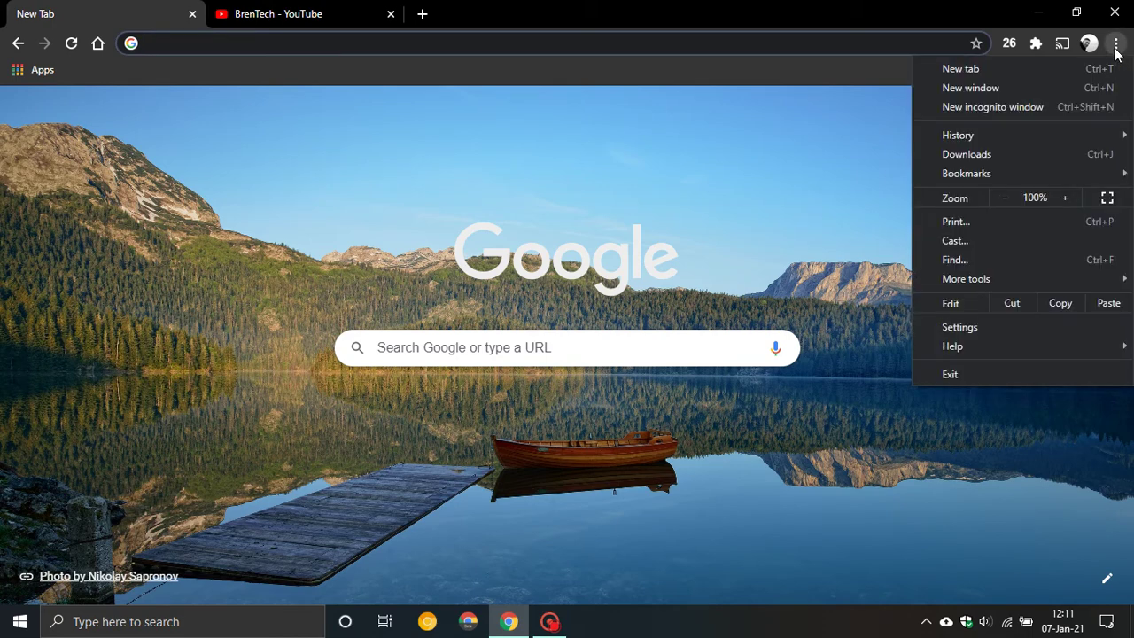
click(957, 328)
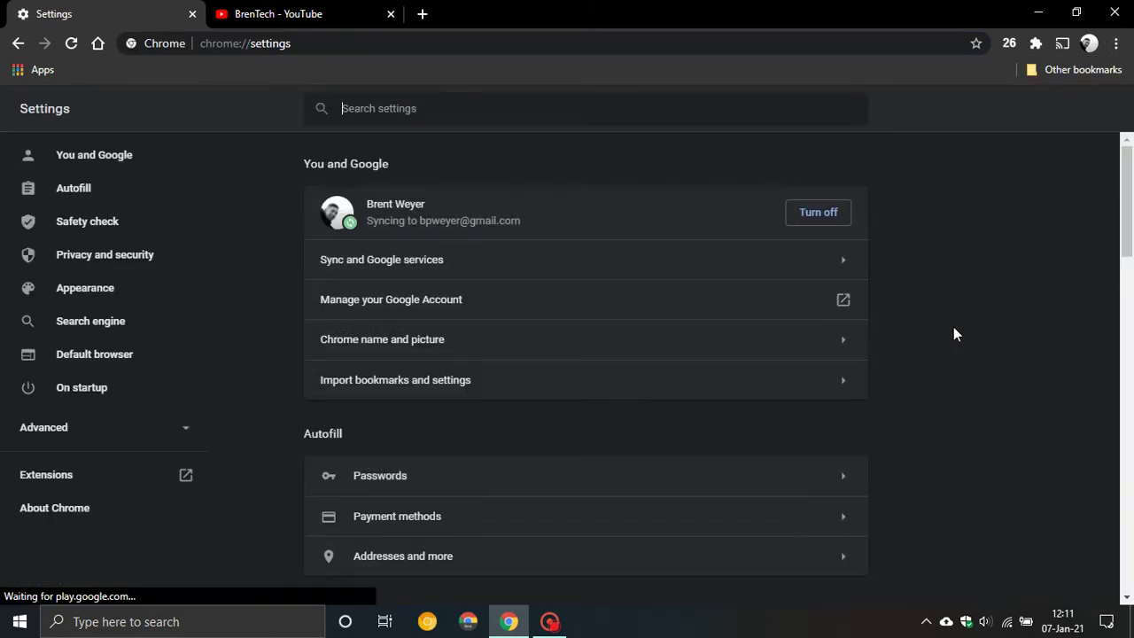
click(76, 324)
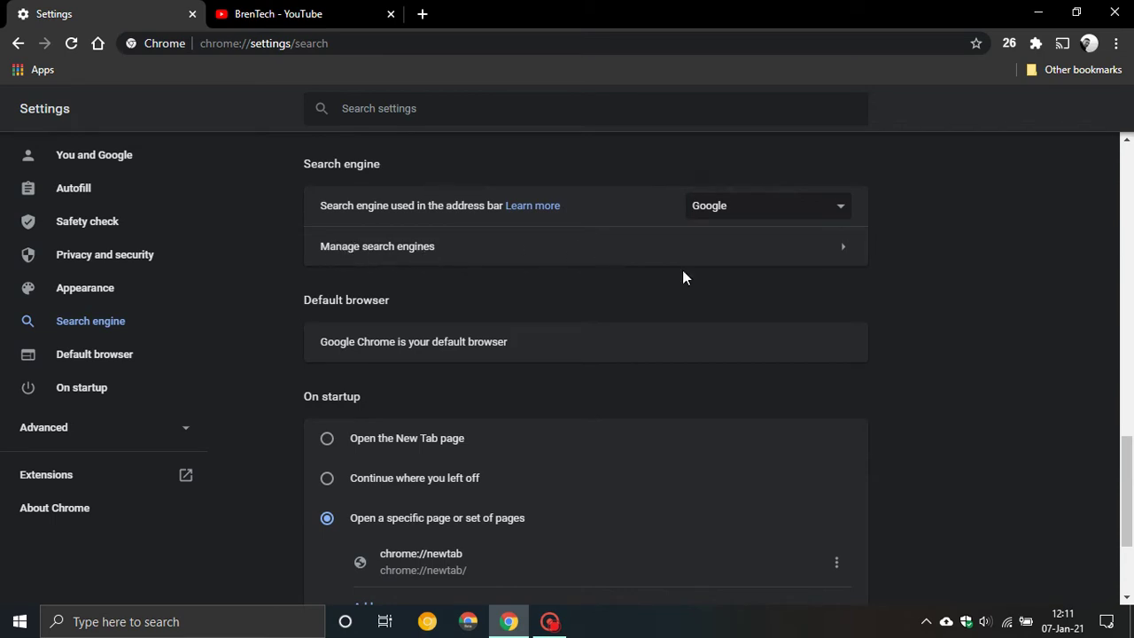
click(792, 249)
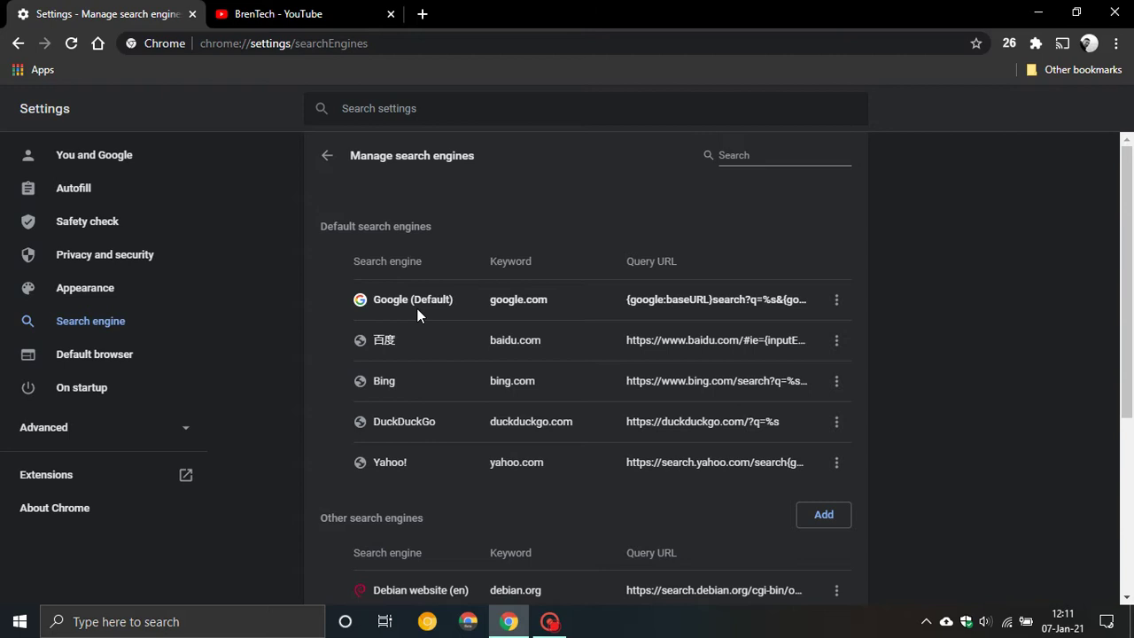
scroll(416, 316, down, 1)
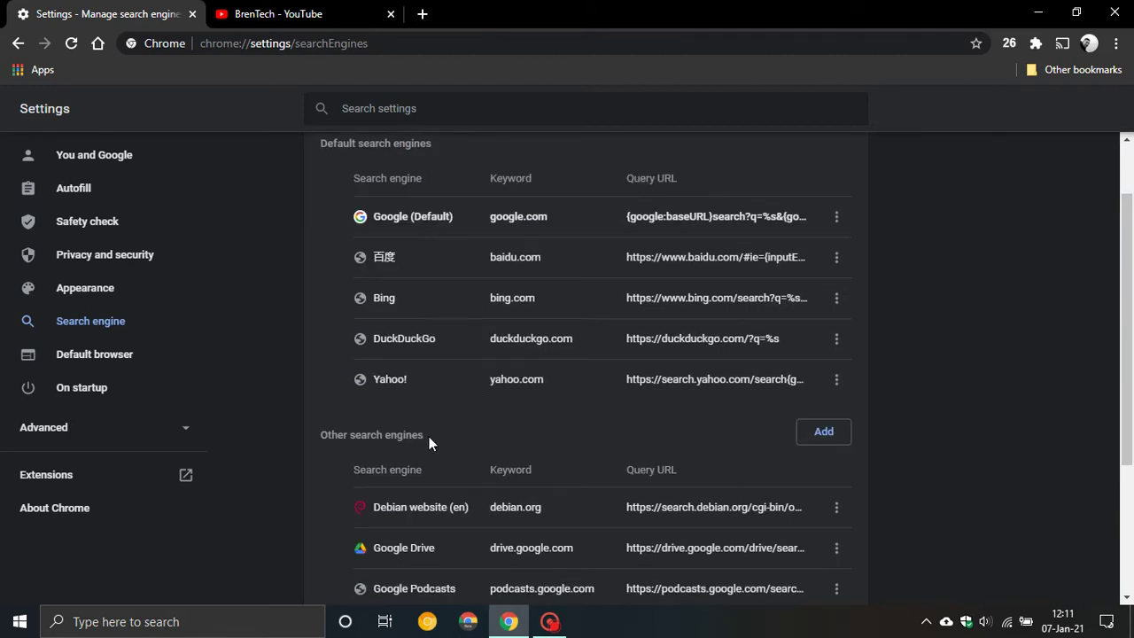
Step: Add a new search engine entry named 'BrenTech' with keyword 'BT'
click(819, 432)
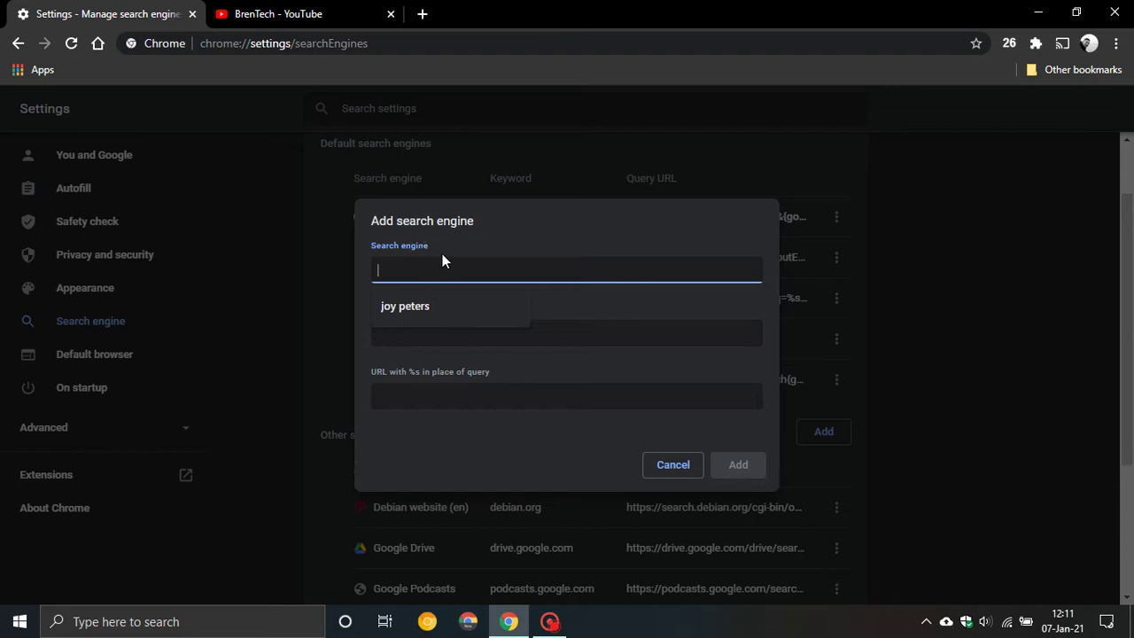
text(Bren)
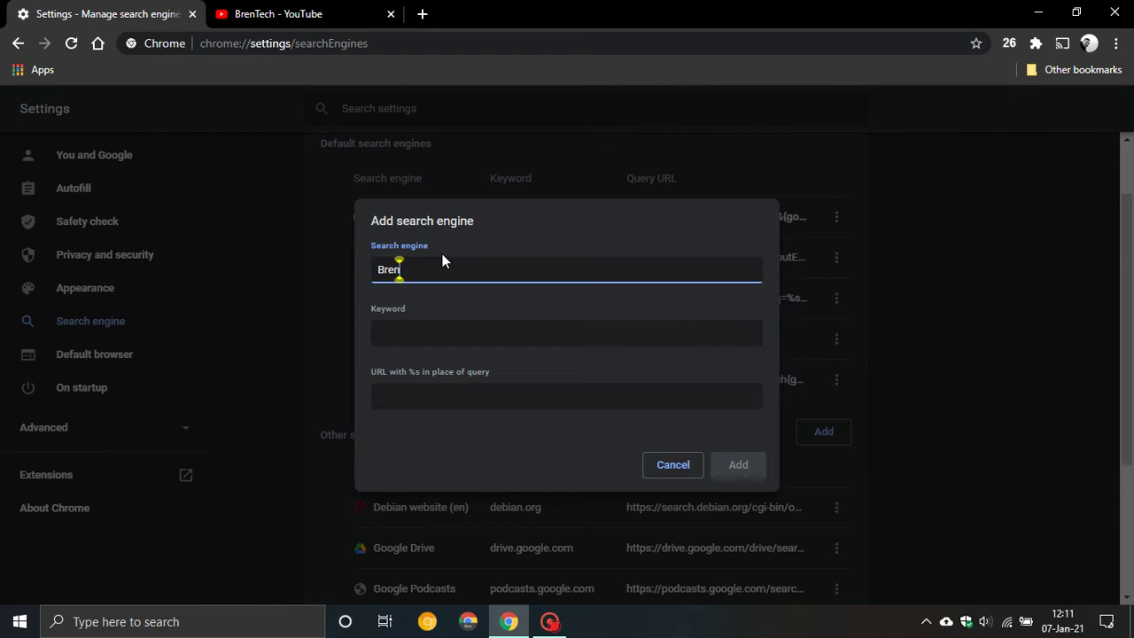
text(Tech)
click(414, 335)
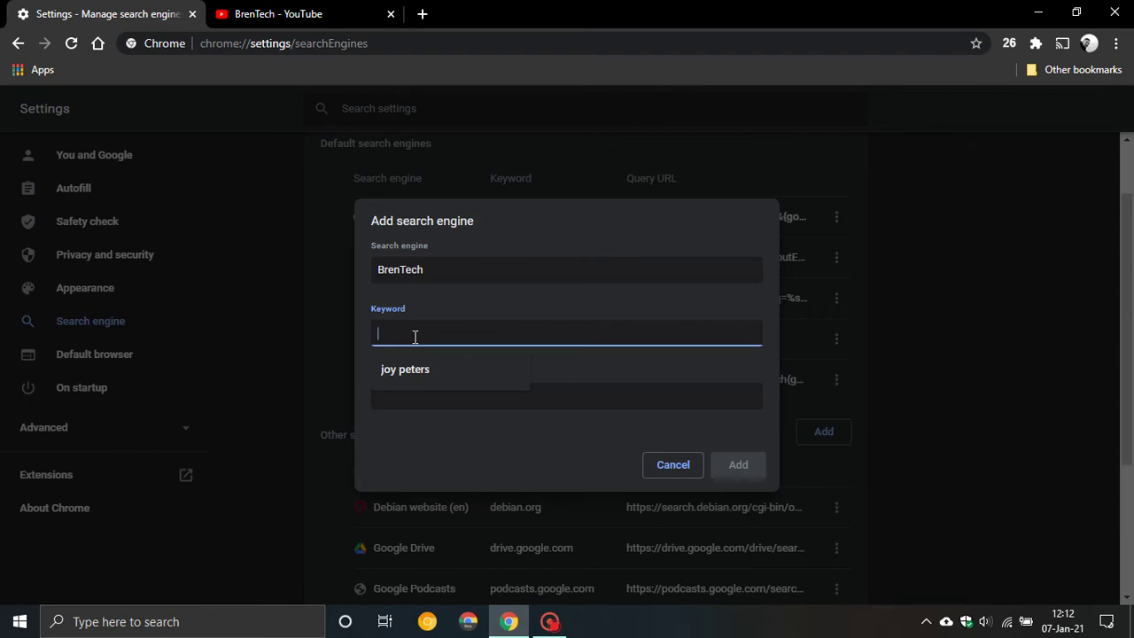
text(BT)
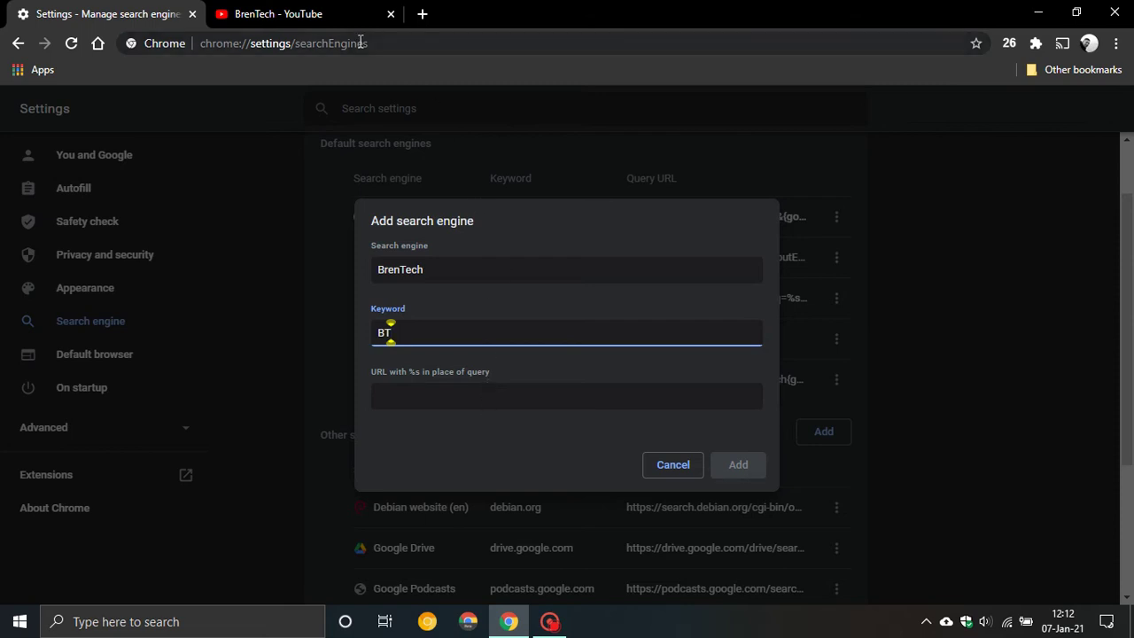
Step: Copy the BrenTech YouTube channel URL from the omnibox and go back to the Settings tab
click(340, 15)
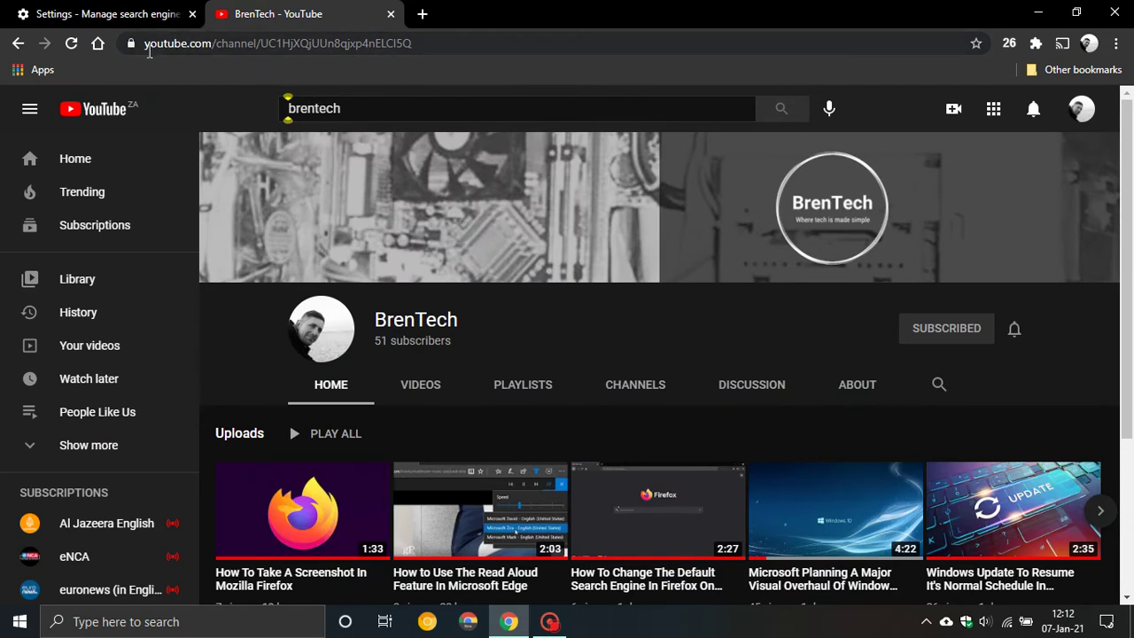
drag(147, 45, 412, 74)
right_click(381, 45)
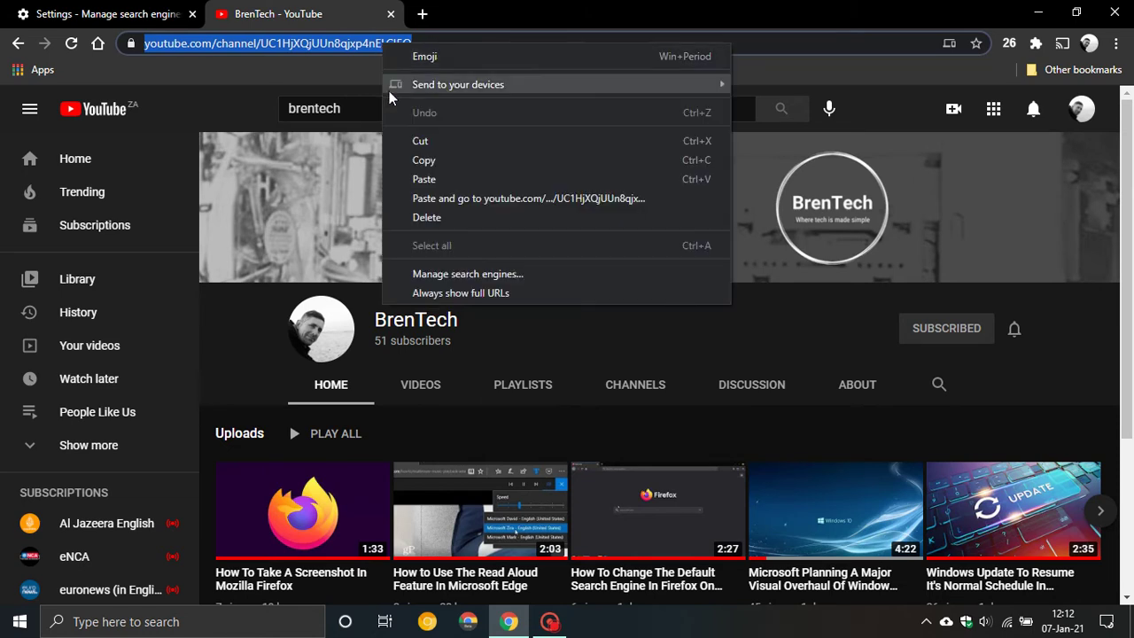
click(434, 162)
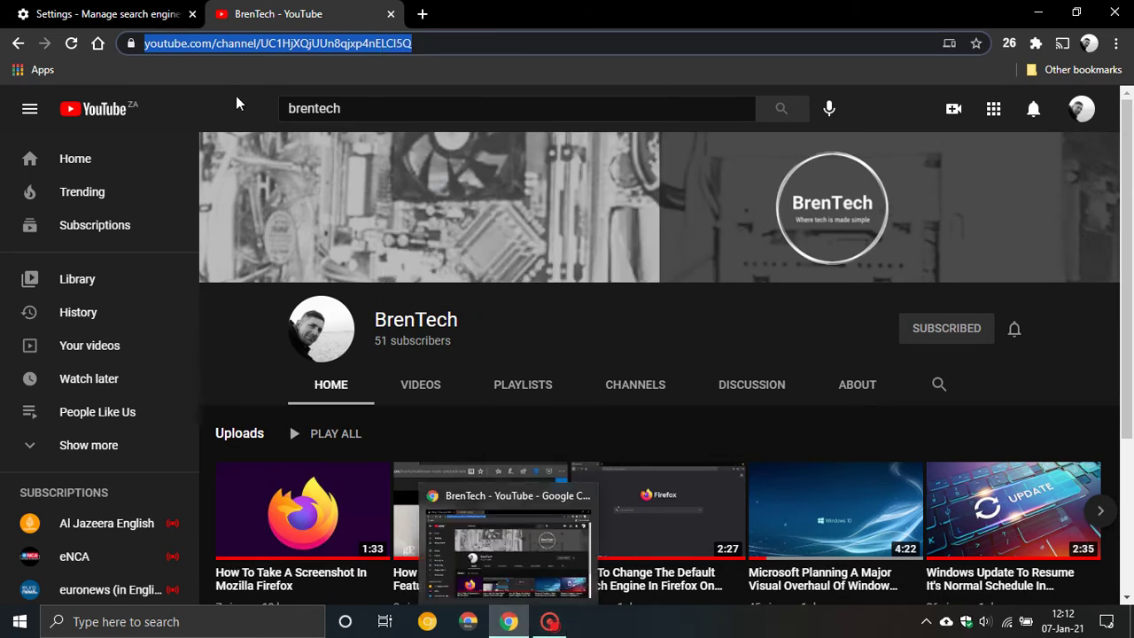
click(124, 14)
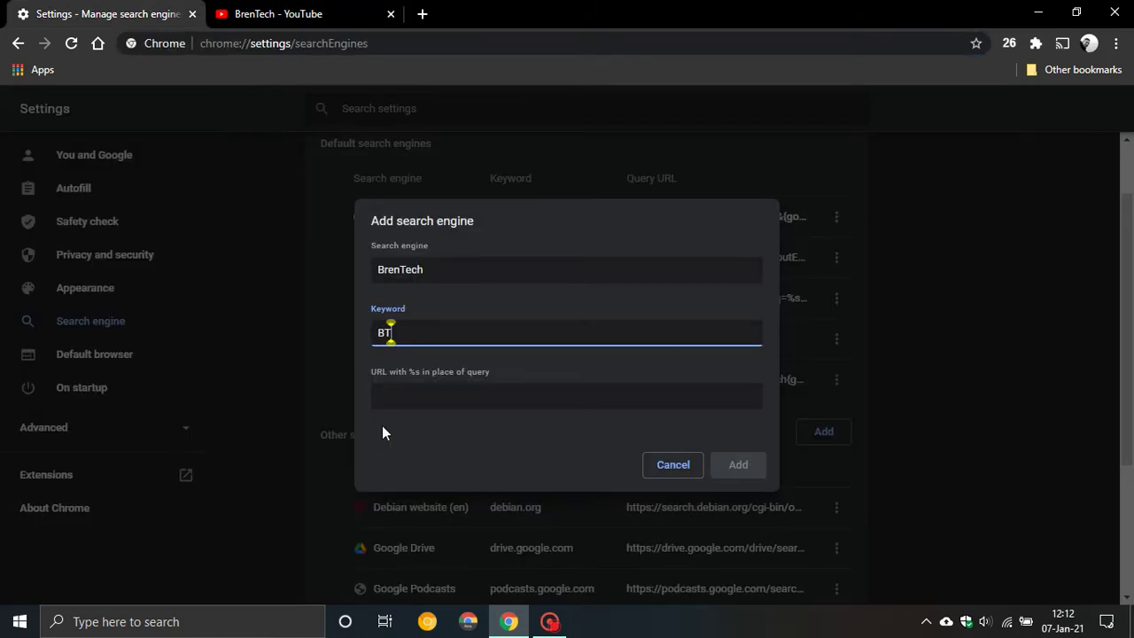
Step: Paste the YouTube channel URL as the query URL and save the BrenTech engine
click(403, 403)
right_click(405, 406)
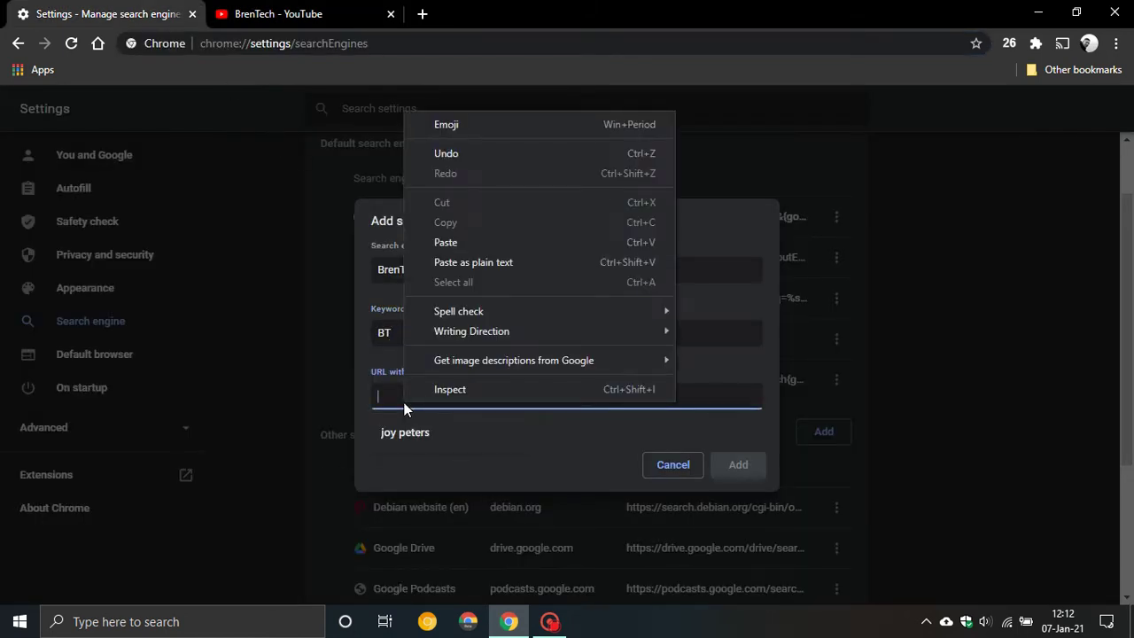
click(463, 241)
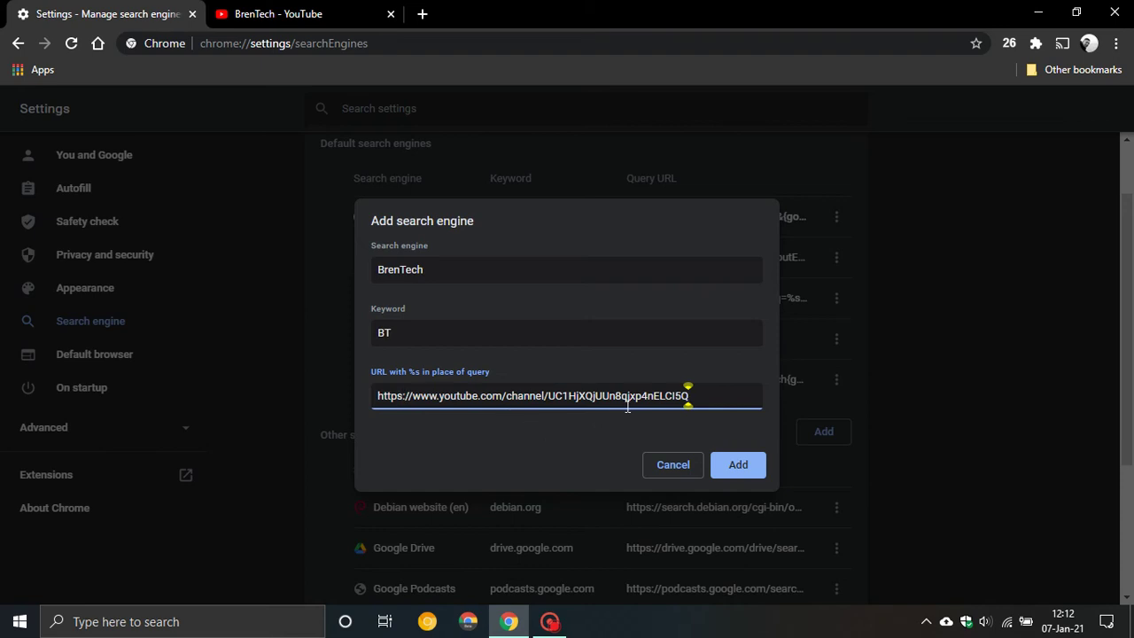
click(737, 468)
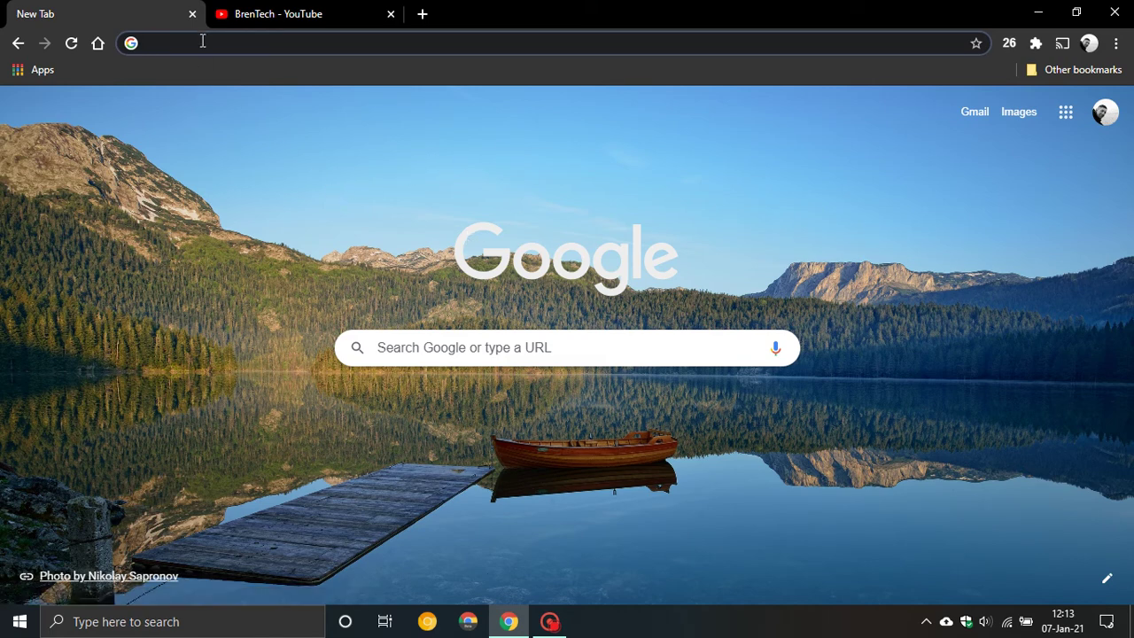
text(bt)
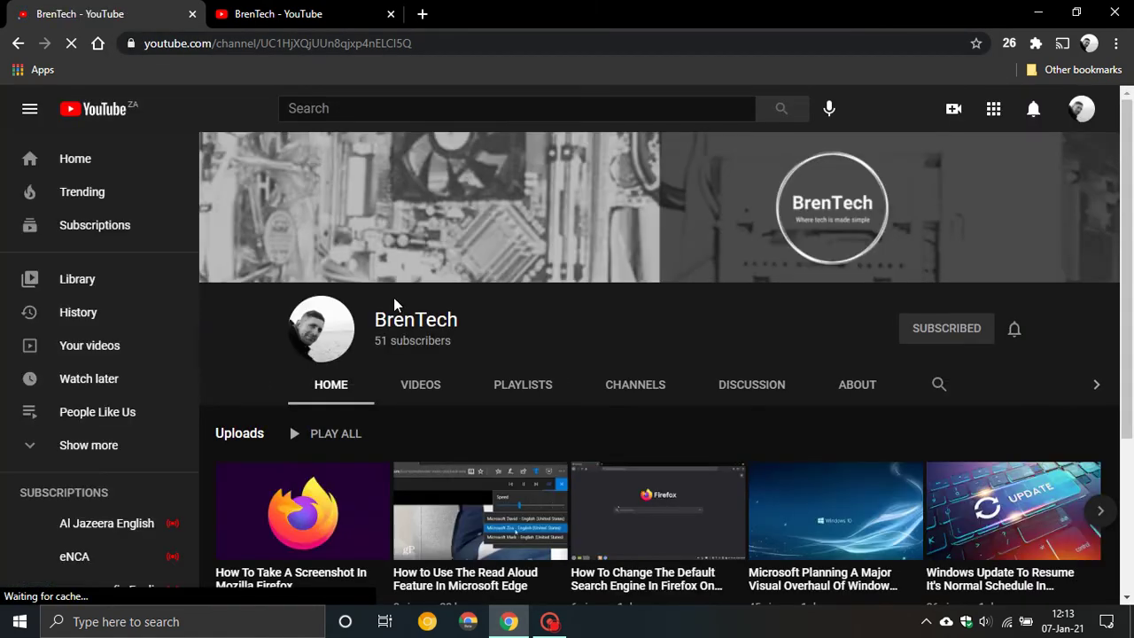
click(97, 43)
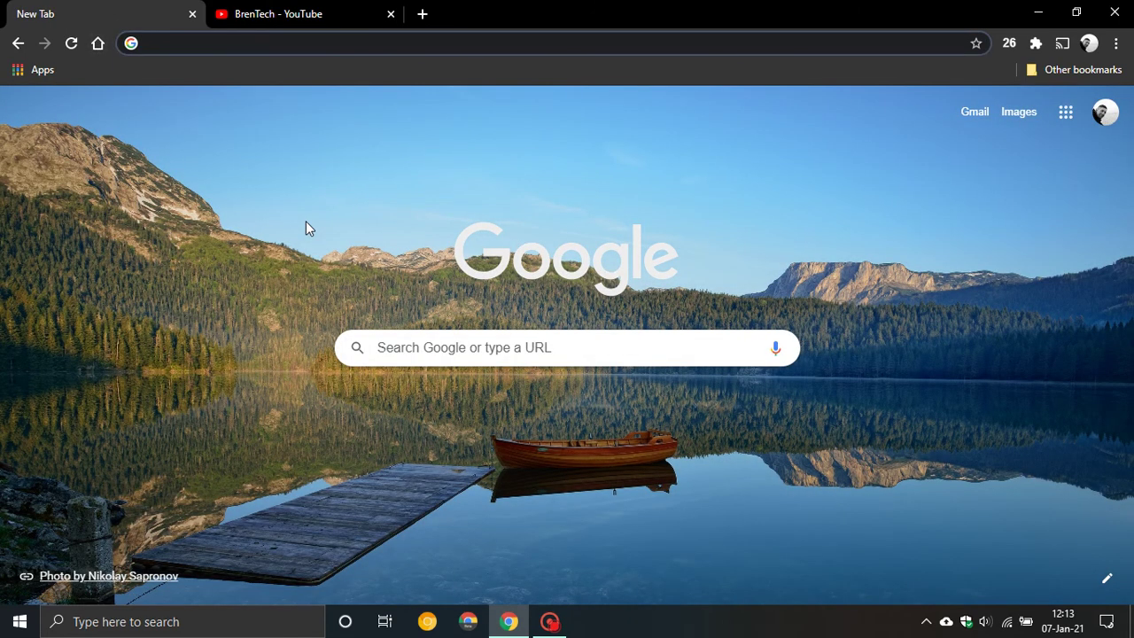
text(bt)
key(Return)
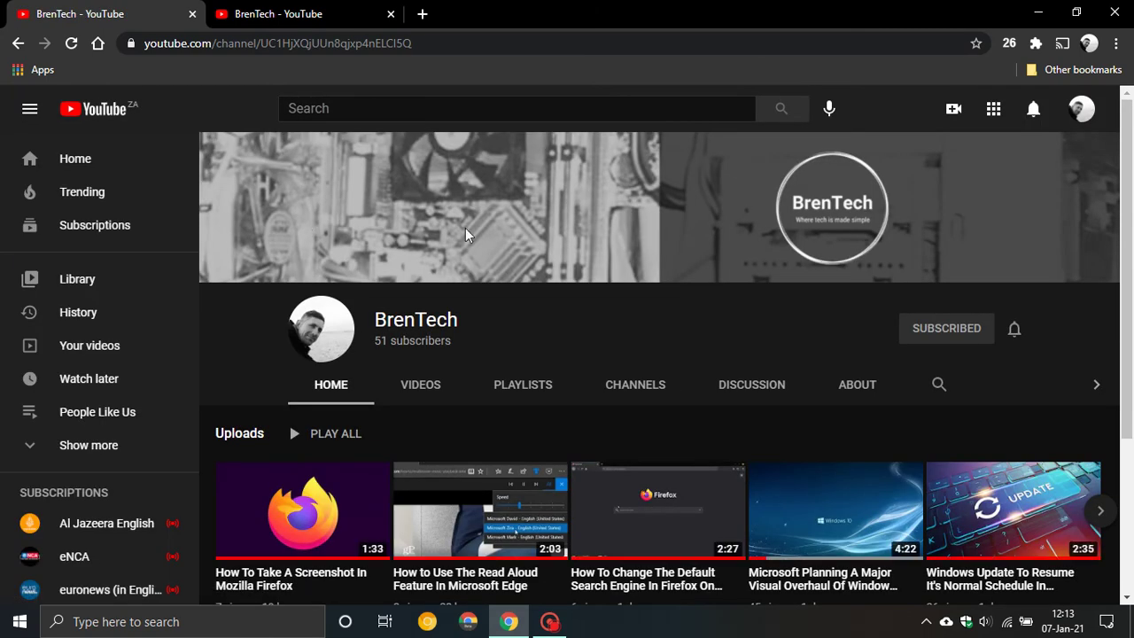
click(98, 42)
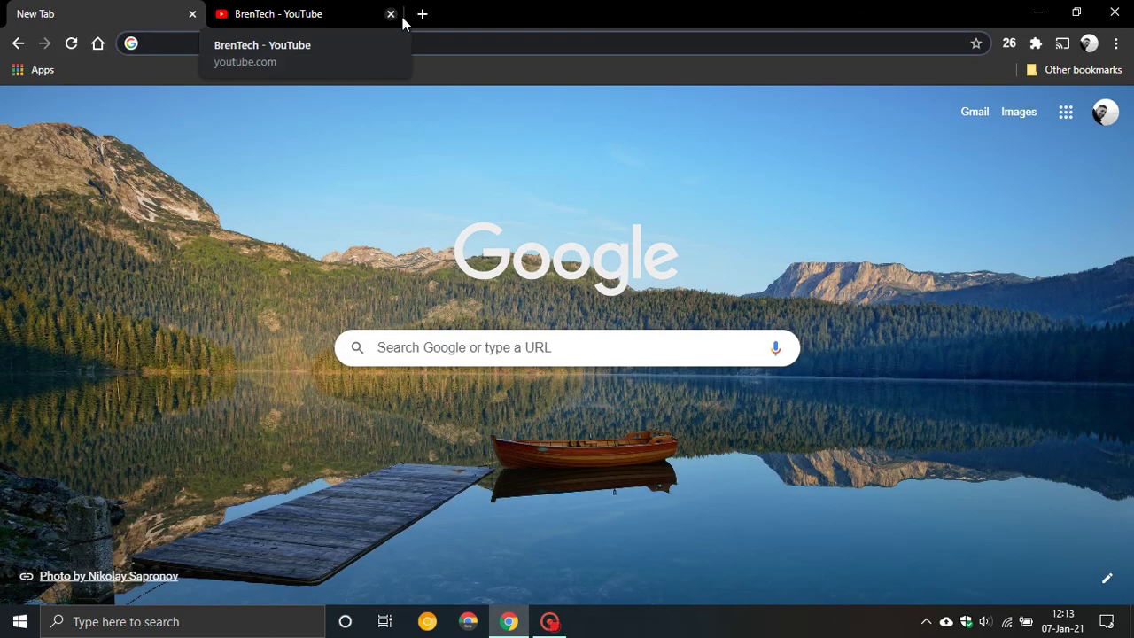
Step: Close the 'BrenTech - YouTube' tab
click(391, 14)
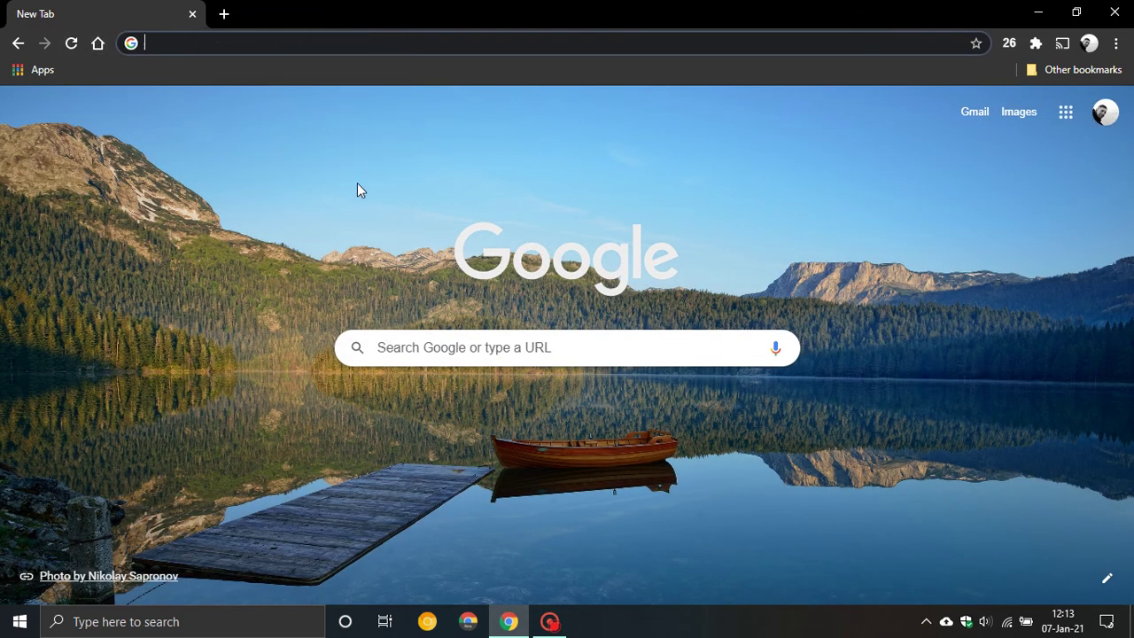